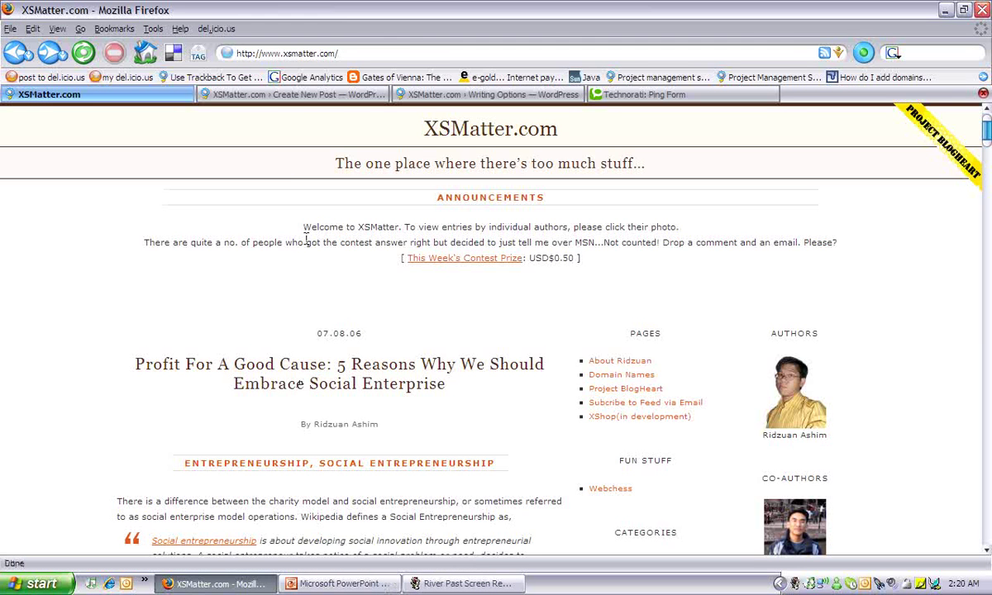
In the new post editor, select the existing ping.sg address in Send trackbacks to
{"action": "left_click", "coordinate": [304, 97]}
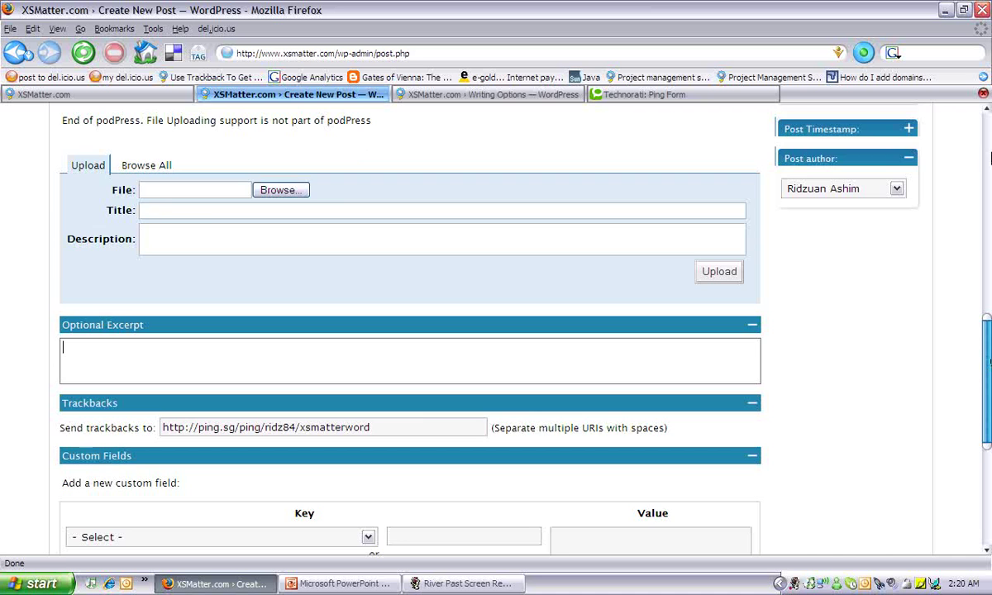
{"action": "left_click", "coordinate": [990, 157]}
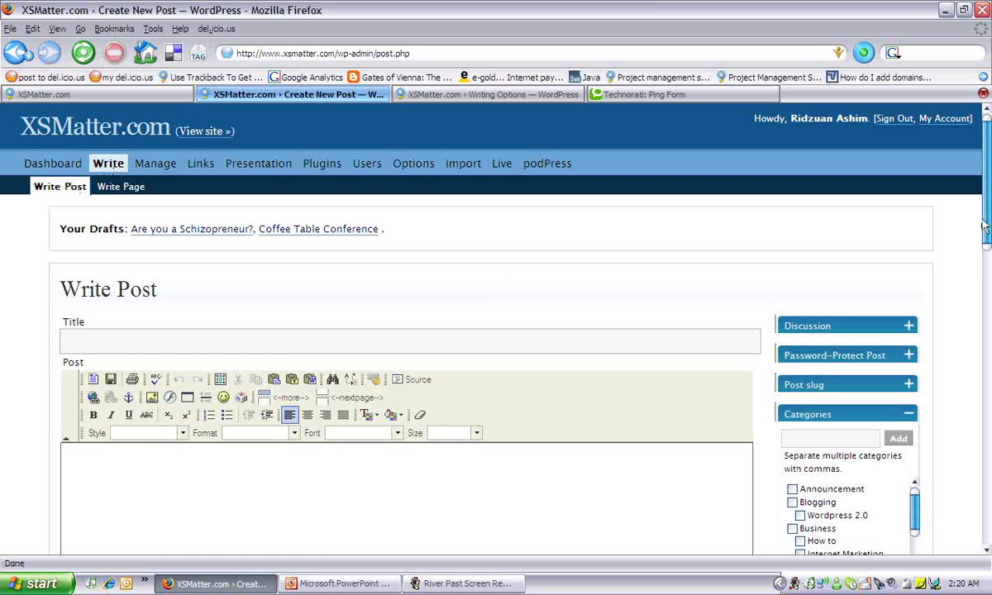
{"action": "left_click_drag", "start_coordinate": [987, 250], "coordinate": [987, 443]}
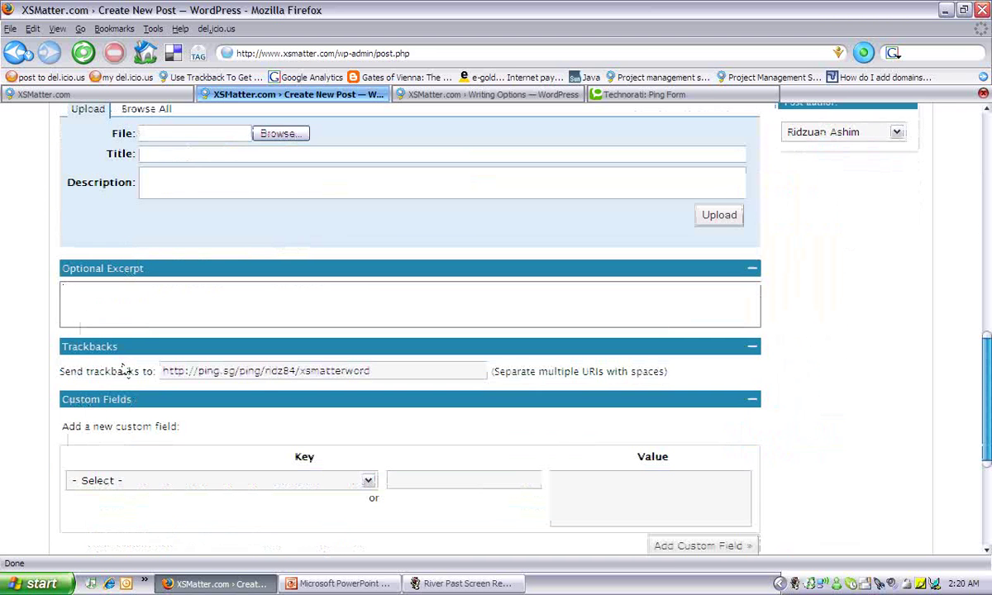
{"action": "triple_click", "coordinate": [295, 374]}
{"action": "left_click", "coordinate": [385, 373]}
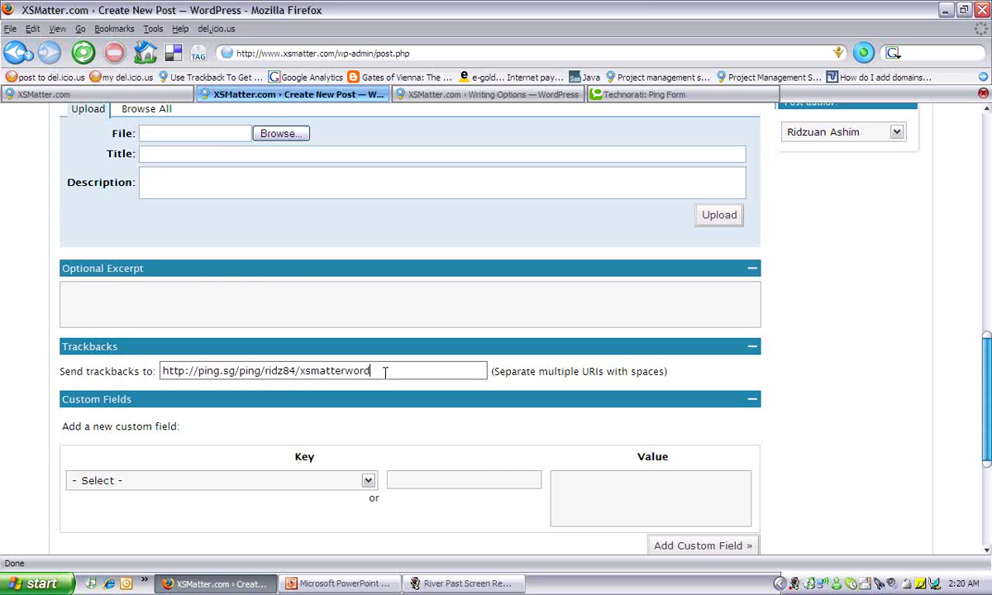
{"action": "left_click_drag", "start_coordinate": [384, 372], "coordinate": [179, 364]}
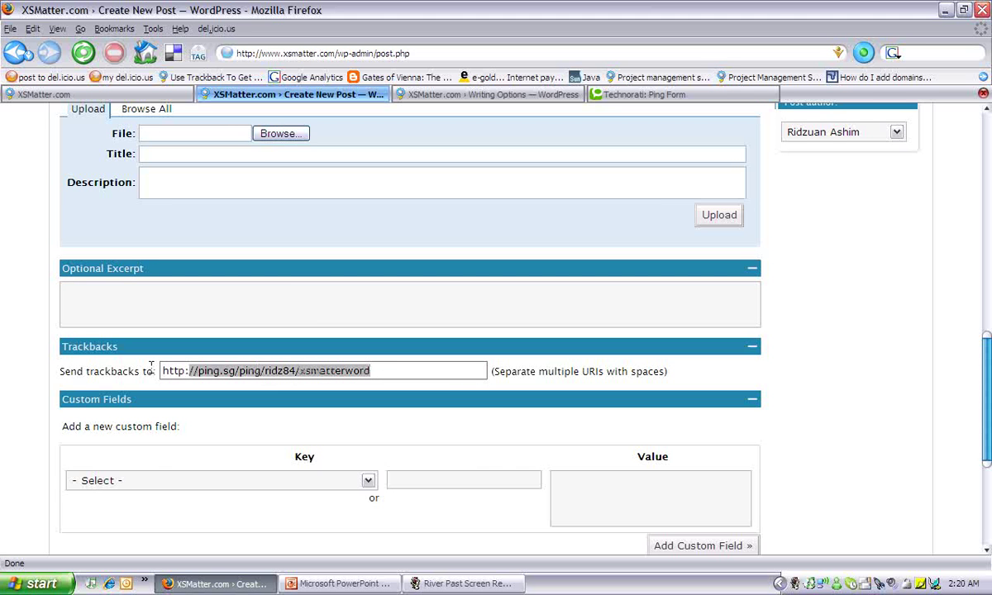
{"action": "key", "text": "Down"}
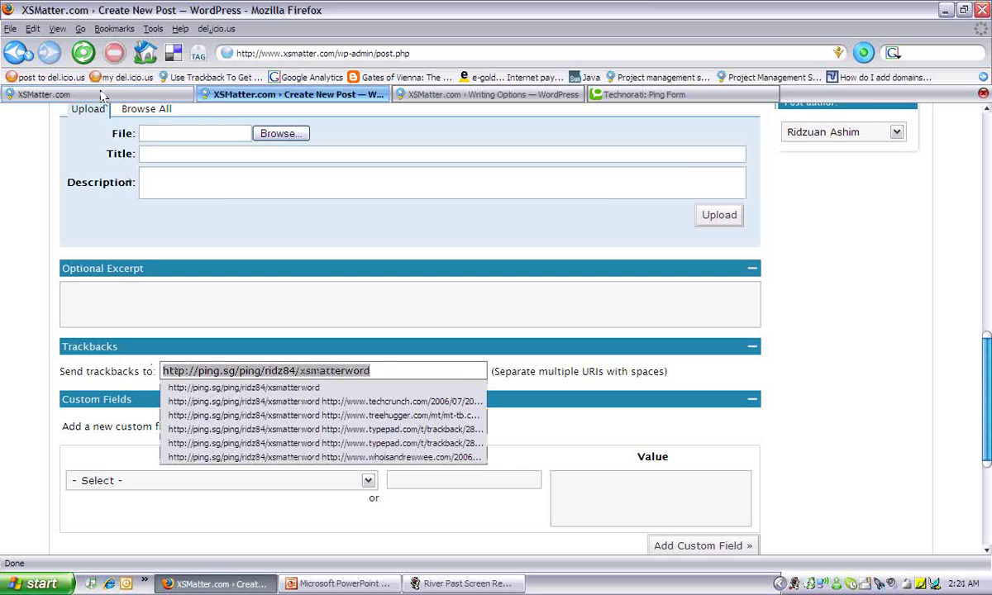
Copy the Trackback link of the 'Profit For A Good Cause' social enterprise post on XSMatter.com
{"action": "left_click", "coordinate": [49, 94]}
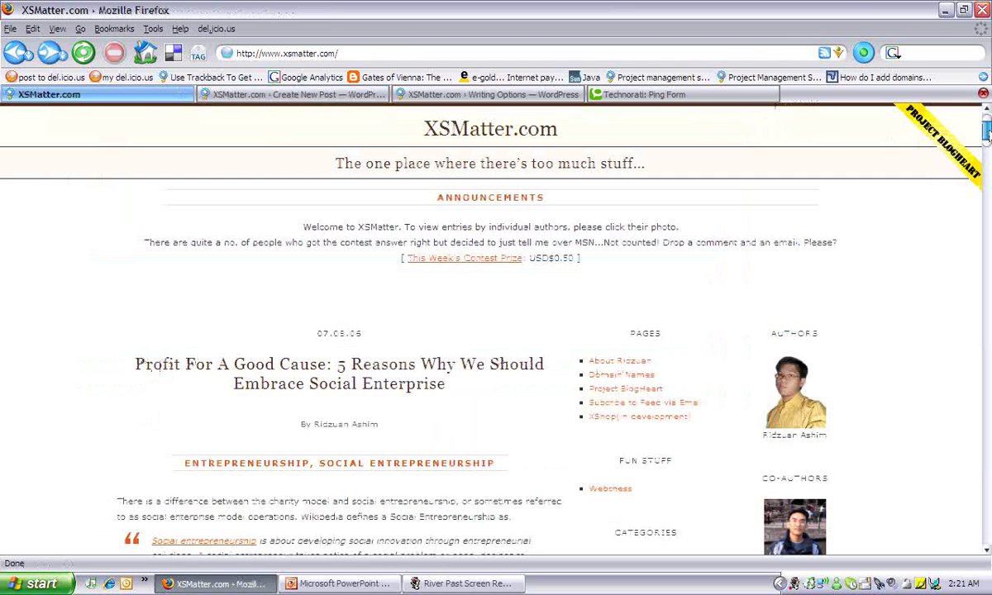
{"action": "scroll", "coordinate": [987, 137], "scroll_direction": "down", "scroll_amount": 4}
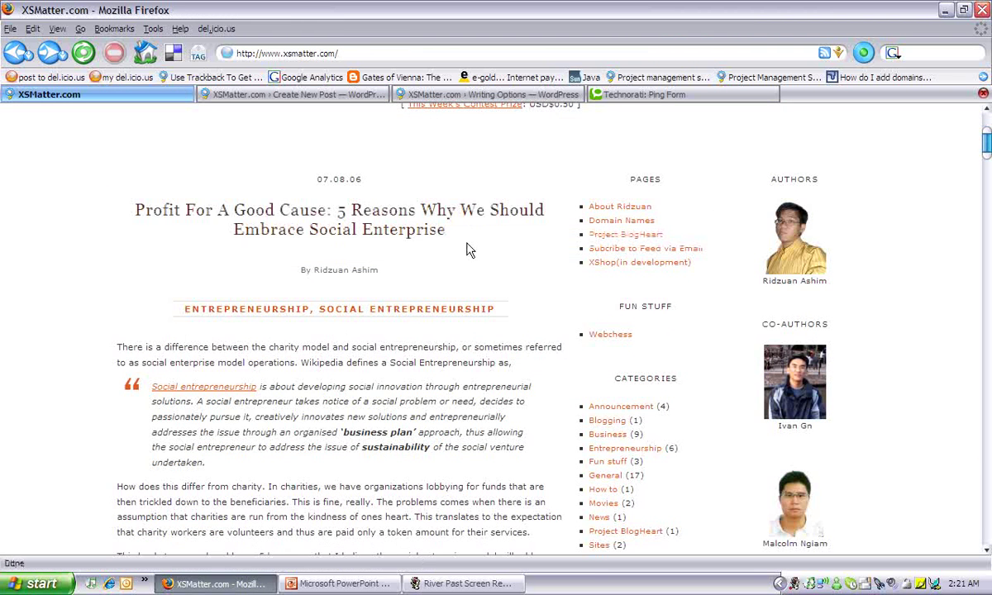
{"action": "scroll", "coordinate": [468, 250], "scroll_direction": "down", "scroll_amount": 3}
{"action": "scroll", "coordinate": [471, 244], "scroll_direction": "down", "scroll_amount": 1}
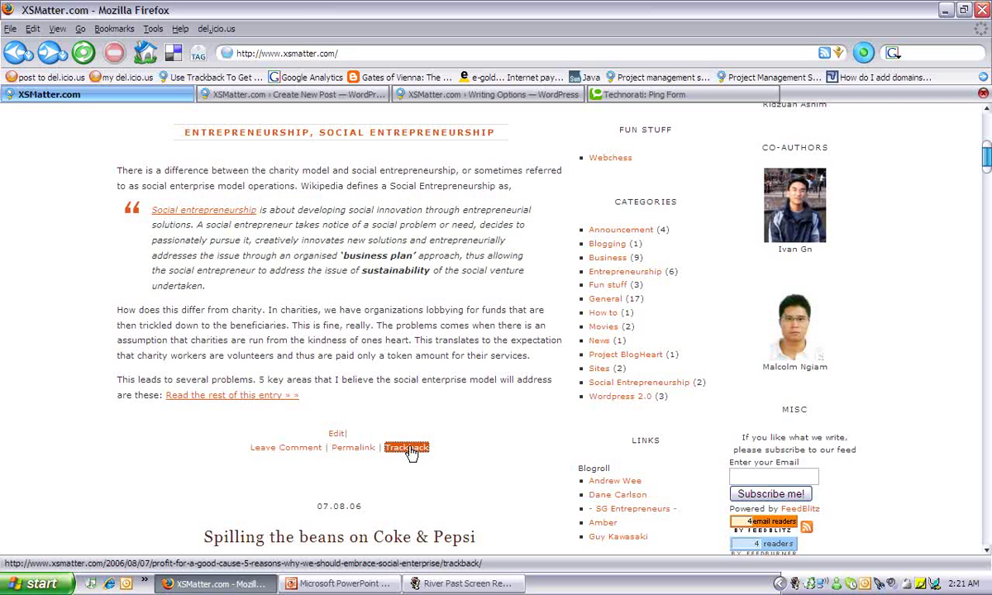
{"action": "right_click", "coordinate": [409, 451]}
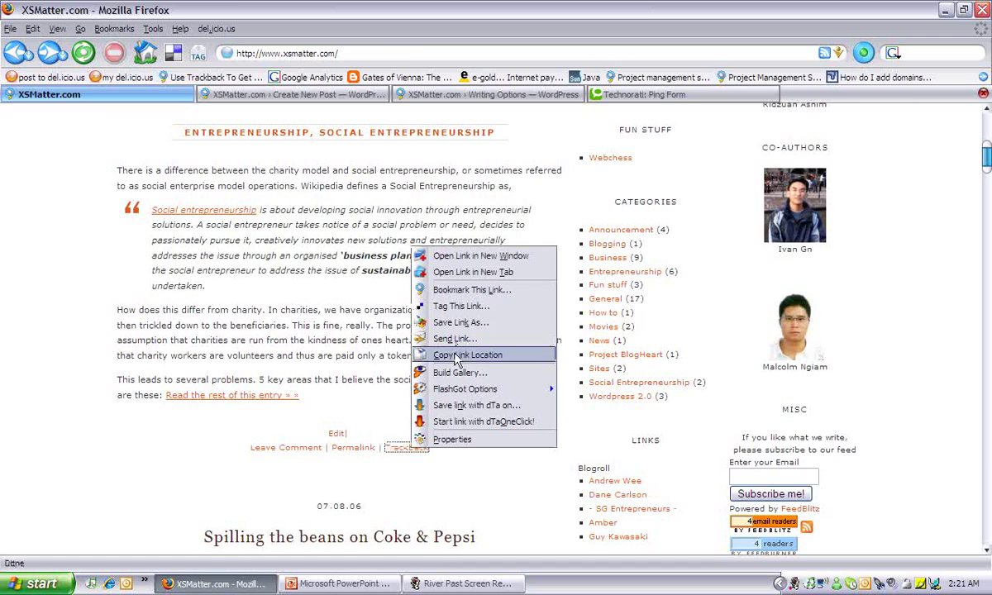
{"action": "left_click", "coordinate": [438, 411]}
Paste the social-enterprise trackback address after the ping.sg URL in Send trackbacks to
{"action": "left_click", "coordinate": [266, 94]}
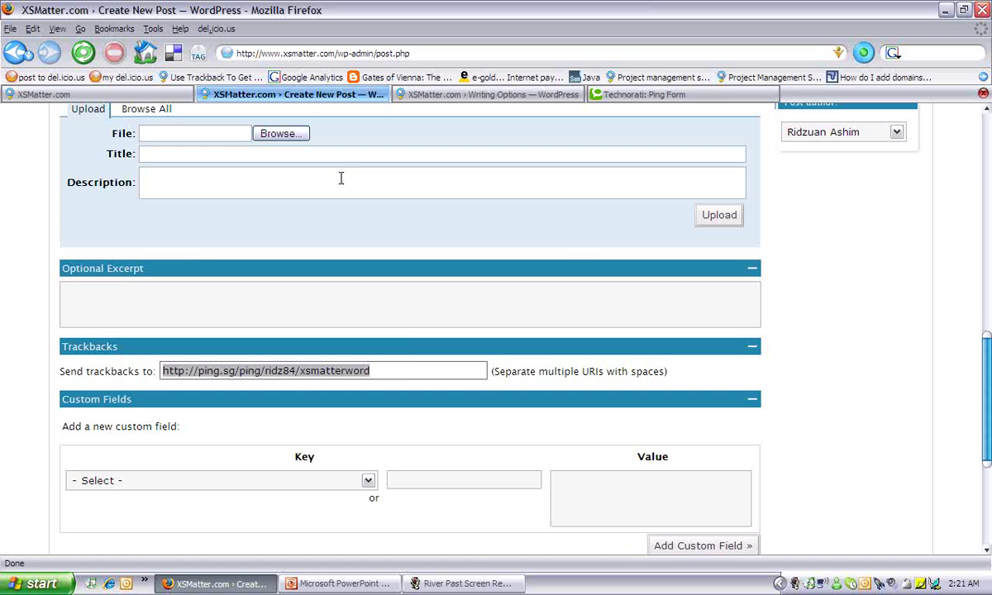
{"action": "left_click", "coordinate": [410, 369]}
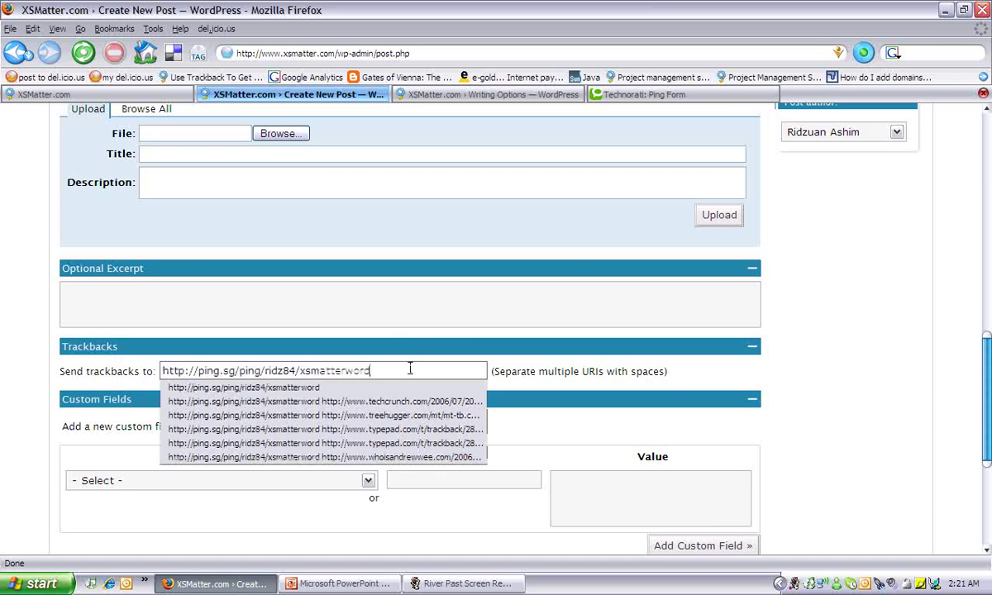
{"action": "key", "text": "ctrl+v"}
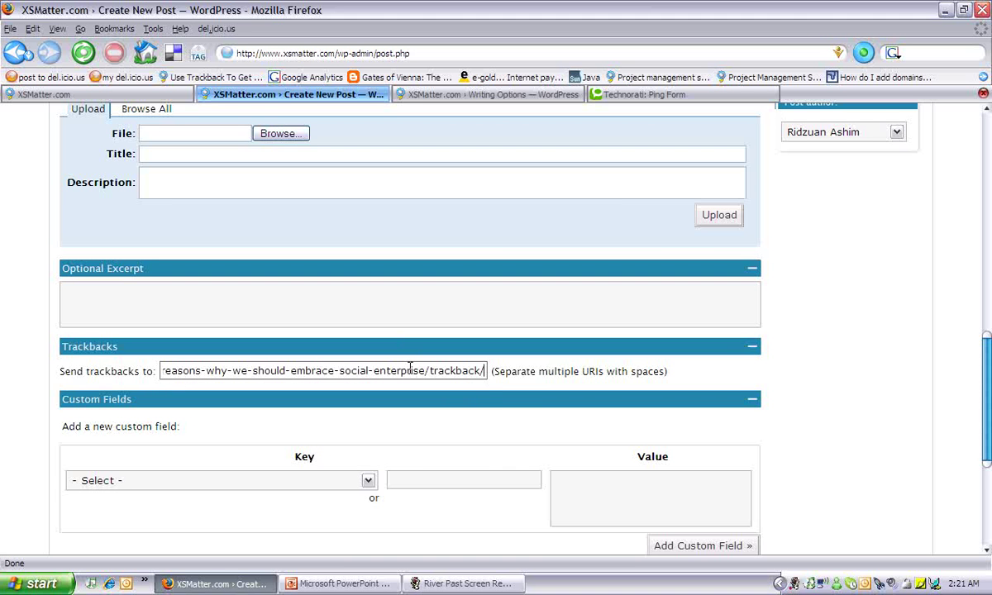
{"action": "key", "text": "ctrl+shift+Left"}
{"action": "key", "text": "ctrl+shift+Left"}
{"action": "key", "text": "ctrl+shift+Left"}
{"action": "scroll", "coordinate": [423, 382], "scroll_direction": "up", "scroll_amount": 5}
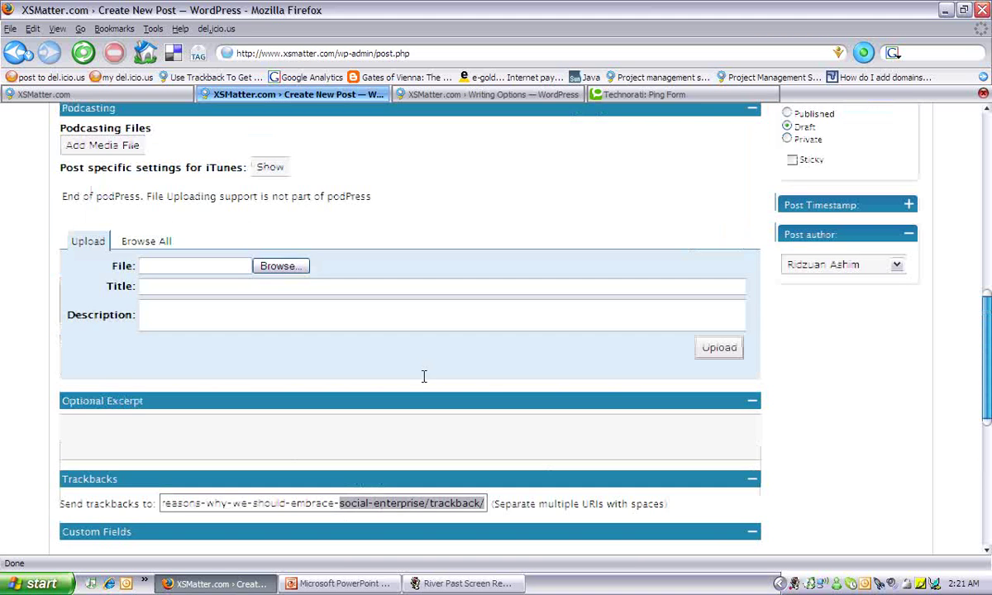
{"action": "scroll", "coordinate": [423, 382], "scroll_direction": "up", "scroll_amount": 3}
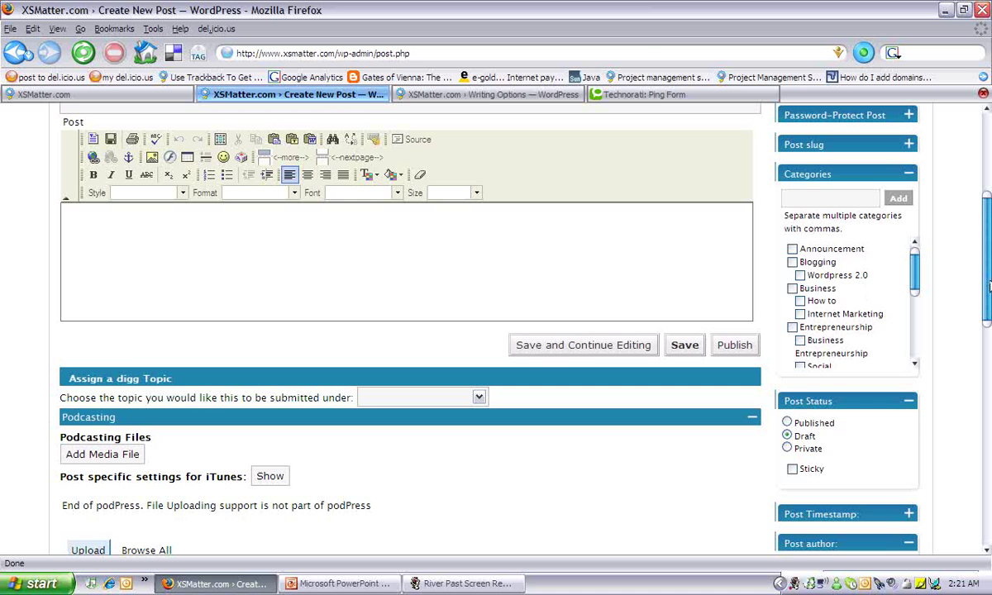
{"action": "left_click_drag", "start_coordinate": [988, 285], "coordinate": [985, 306]}
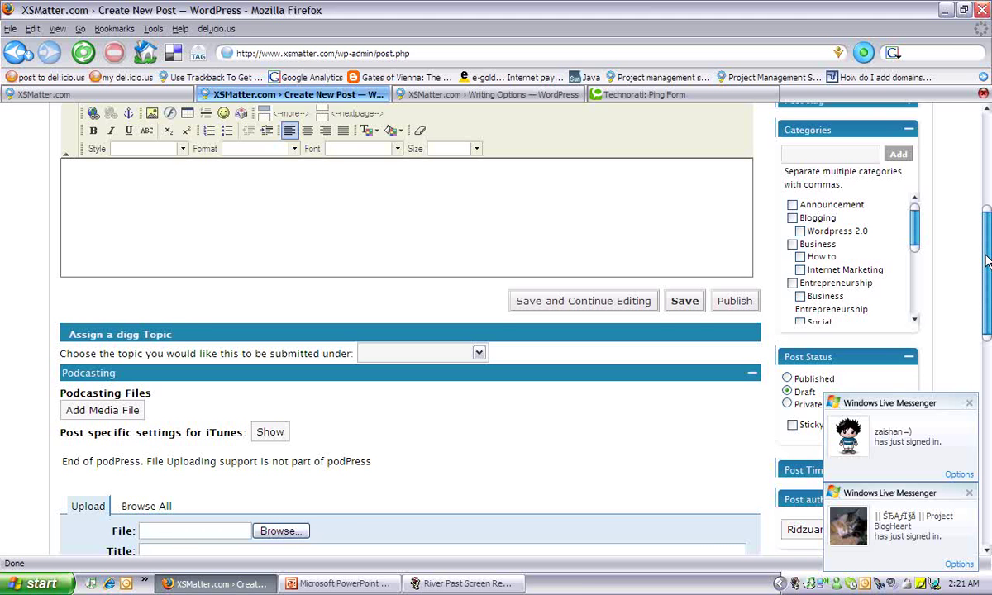
{"action": "left_click_drag", "start_coordinate": [986, 270], "coordinate": [986, 372]}
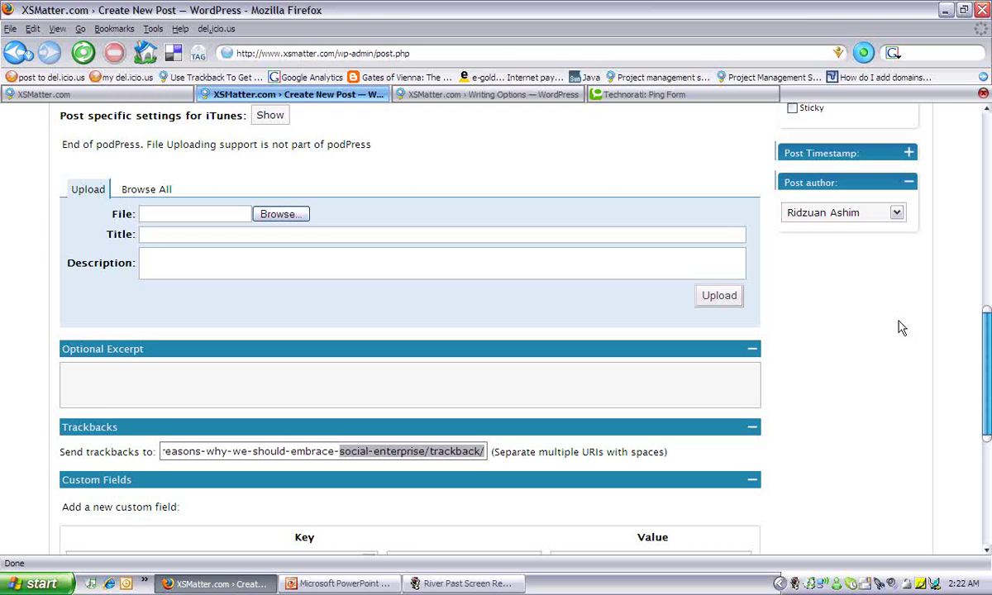
{"action": "left_click", "coordinate": [463, 96]}
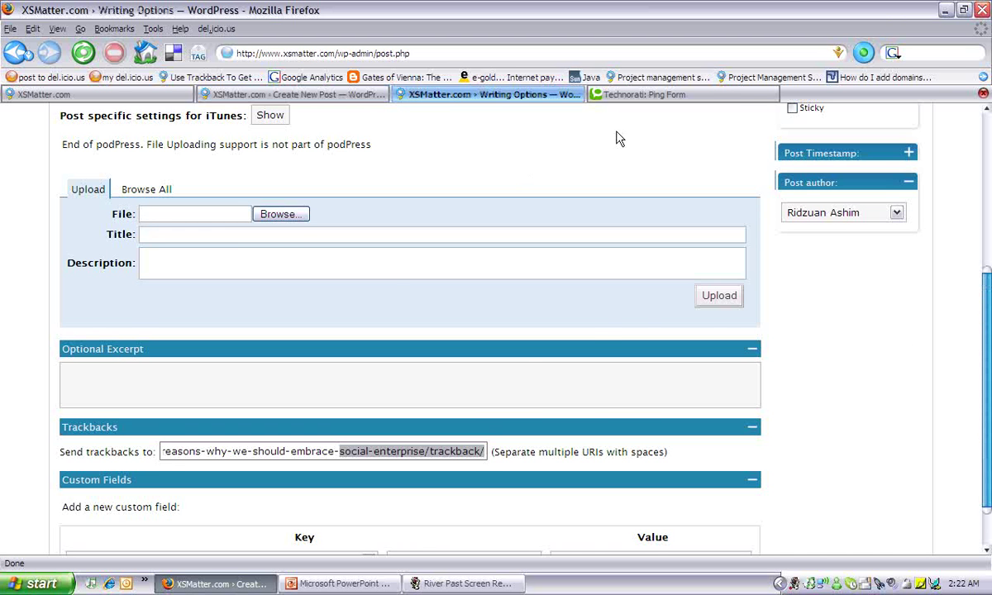
{"action": "left_click", "coordinate": [990, 169]}
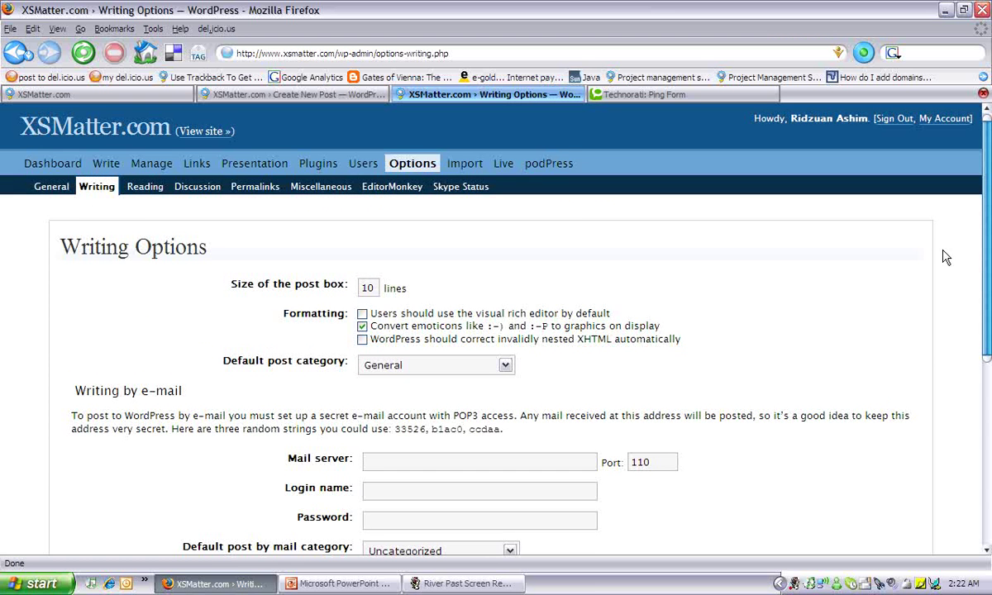
{"action": "scroll", "coordinate": [990, 252], "scroll_direction": "down", "scroll_amount": 7}
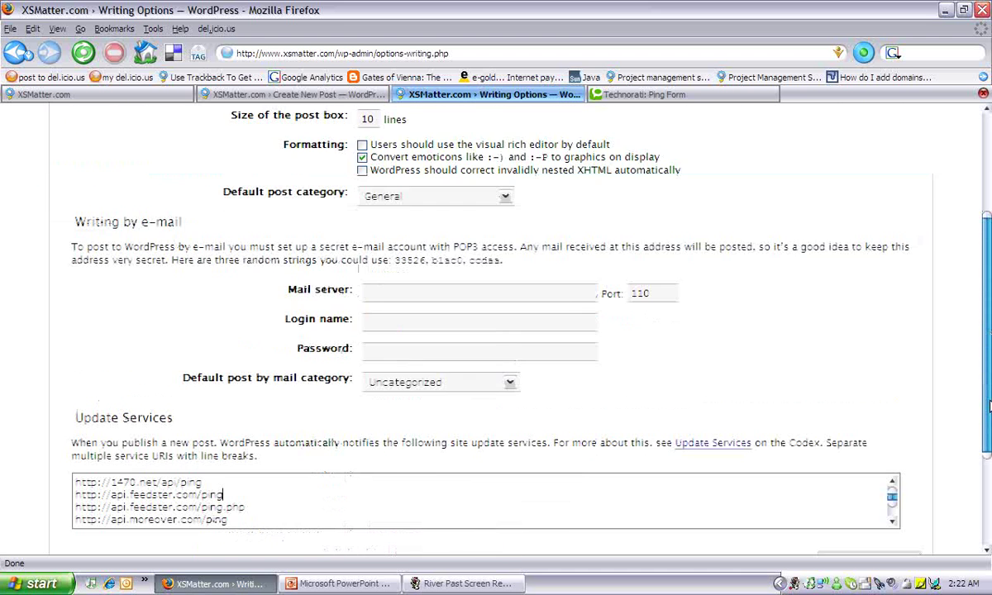
{"action": "left_click", "coordinate": [73, 349]}
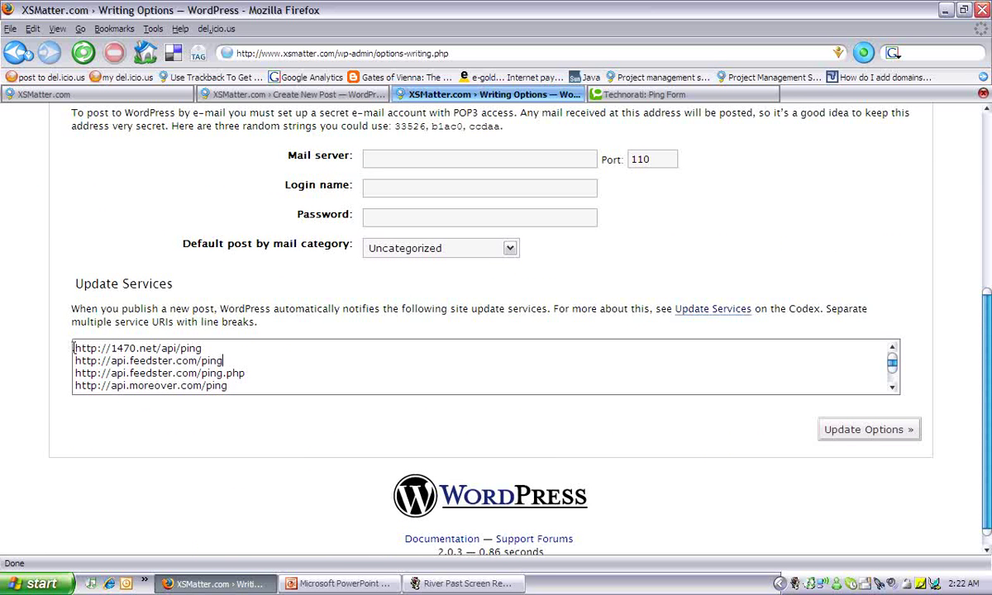
{"action": "left_click_drag", "start_coordinate": [73, 348], "coordinate": [201, 348]}
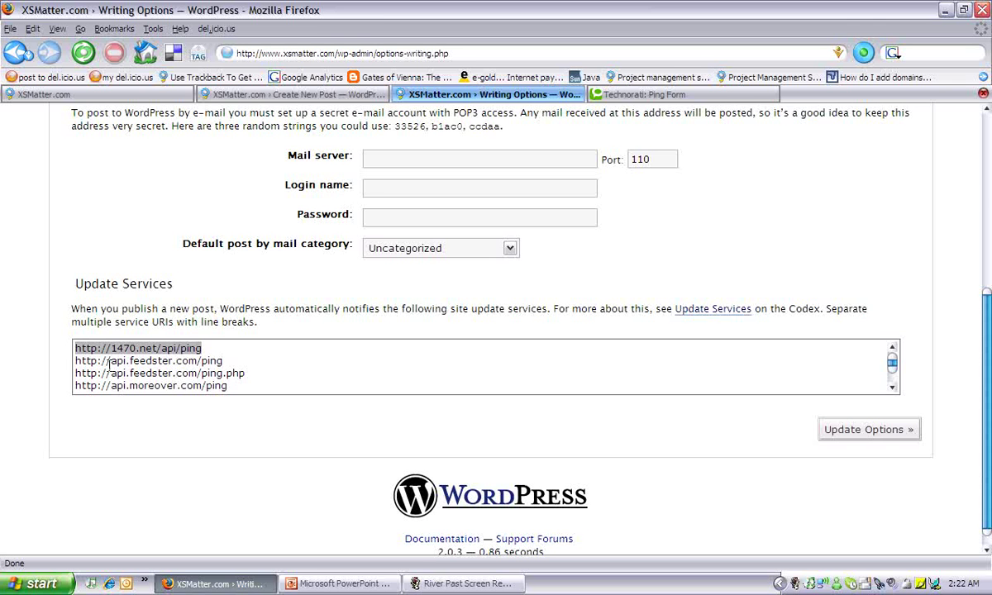
Scroll through the Update Services ping addresses, then deselect the list text
{"action": "left_click", "coordinate": [892, 389]}
{"action": "left_click", "coordinate": [892, 389]}
{"action": "left_click", "coordinate": [893, 388]}
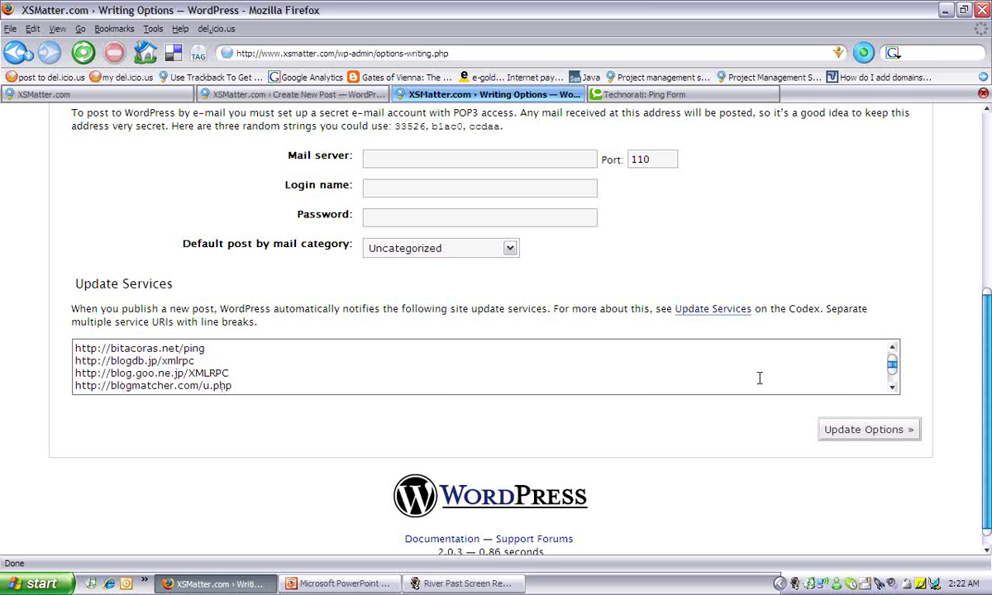
{"action": "left_click_drag", "start_coordinate": [893, 374], "coordinate": [893, 355]}
{"action": "left_click", "coordinate": [893, 347]}
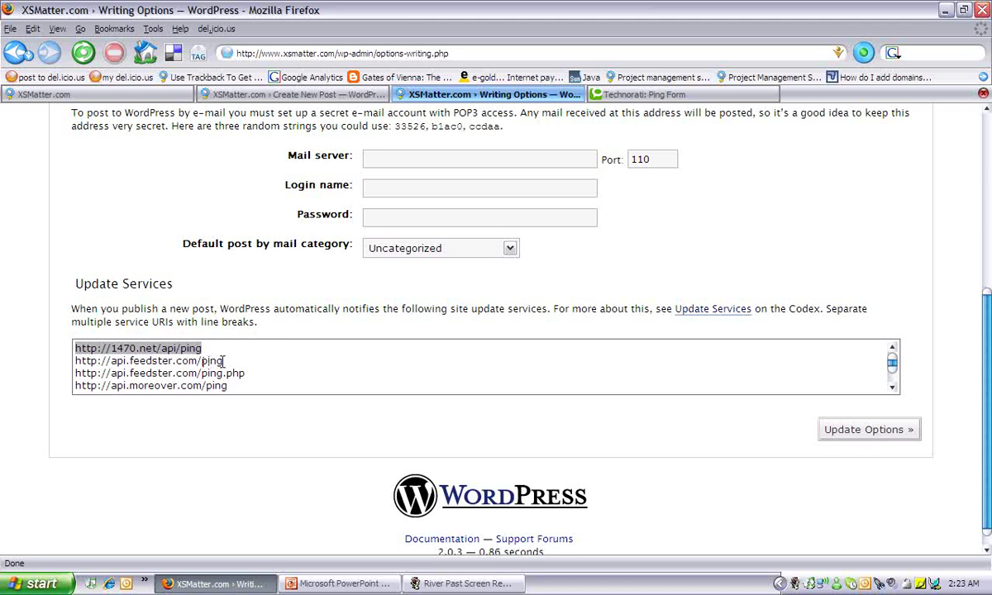
{"action": "left_click", "coordinate": [223, 361]}
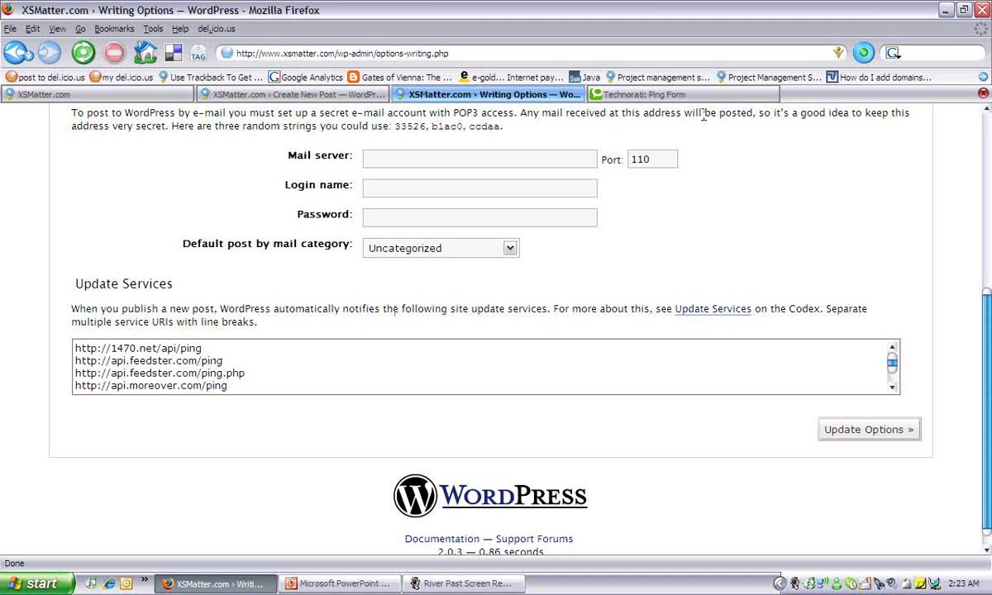
Go from the Technorati home page to its Ping us page under Technorati Tools
{"action": "left_click", "coordinate": [666, 97]}
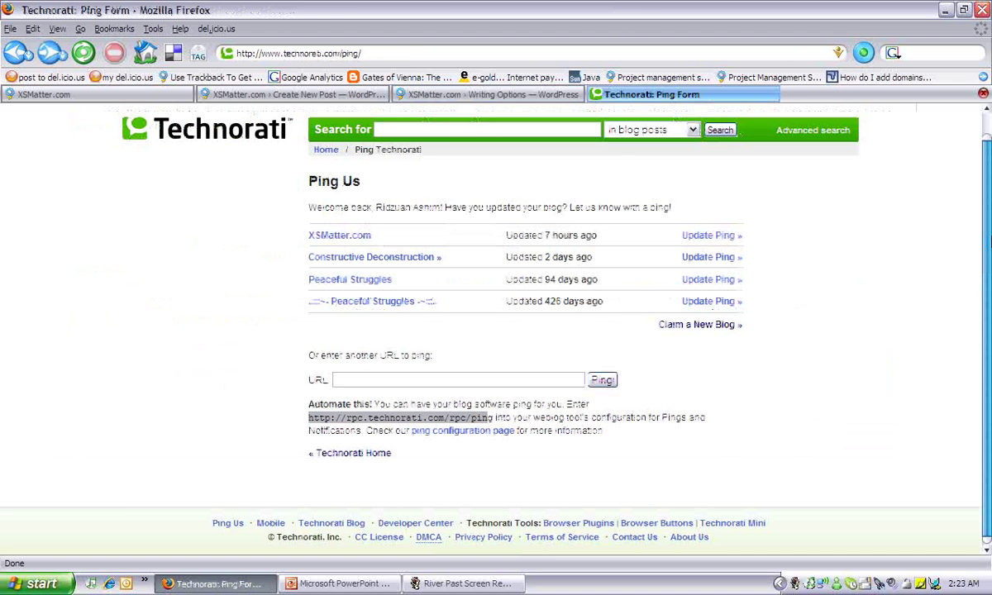
{"action": "scroll", "coordinate": [988, 240], "scroll_direction": "up", "scroll_amount": 1}
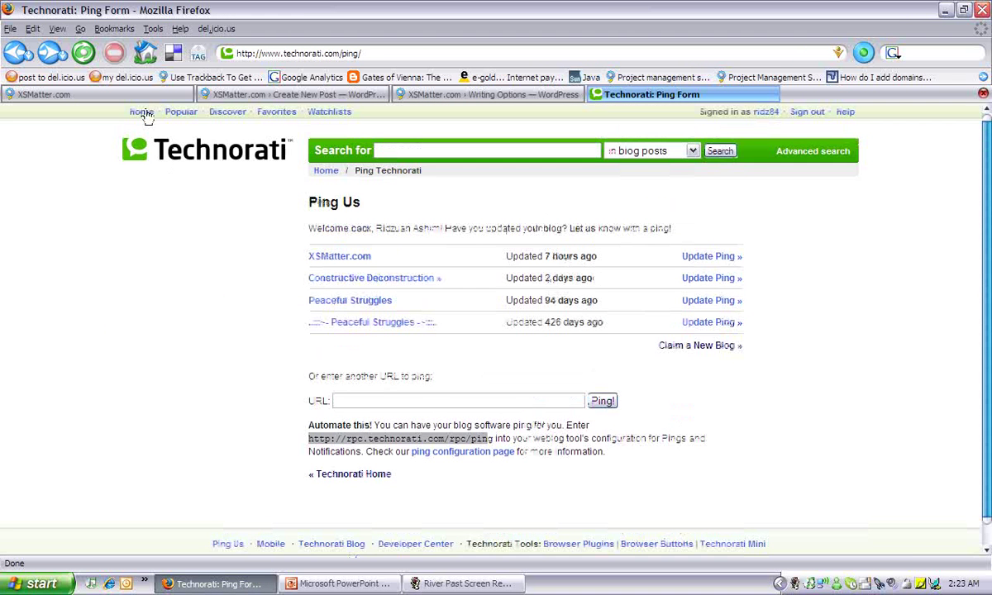
{"action": "left_click", "coordinate": [143, 114]}
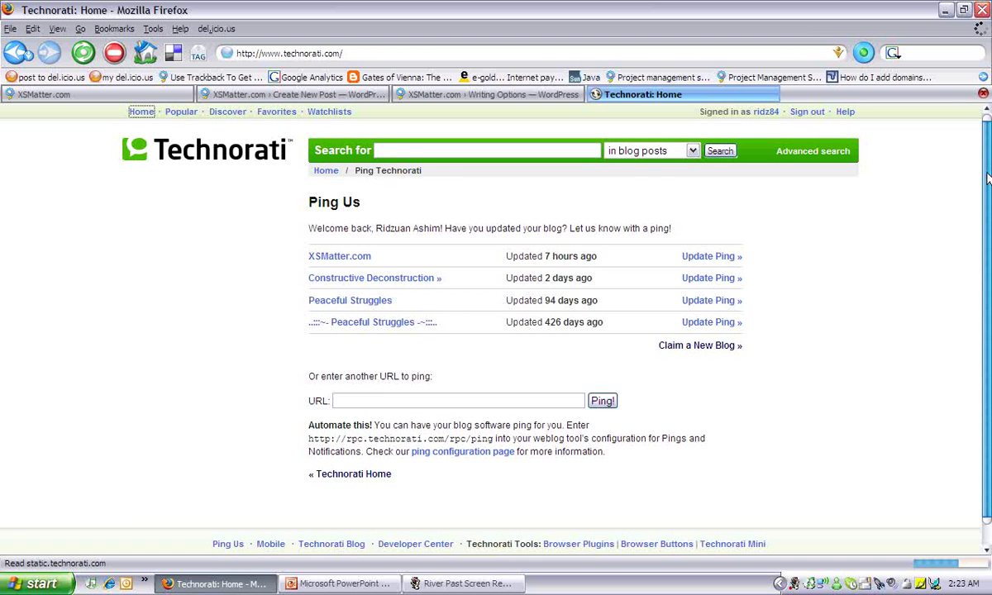
{"action": "scroll", "coordinate": [988, 260], "scroll_direction": "down", "scroll_amount": 1}
{"action": "scroll", "coordinate": [827, 400], "scroll_direction": "down", "scroll_amount": 8}
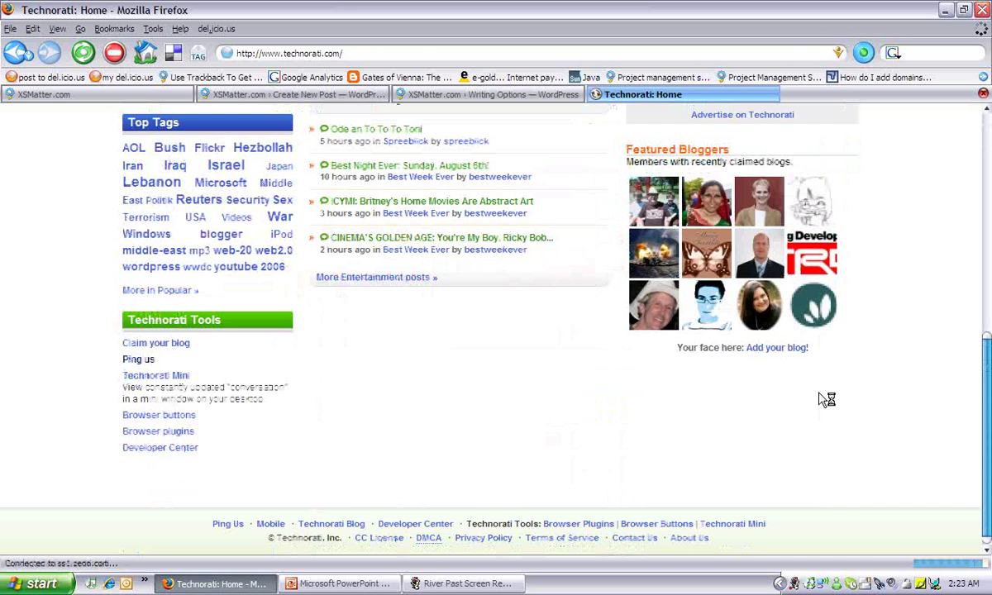
{"action": "left_click", "coordinate": [142, 365]}
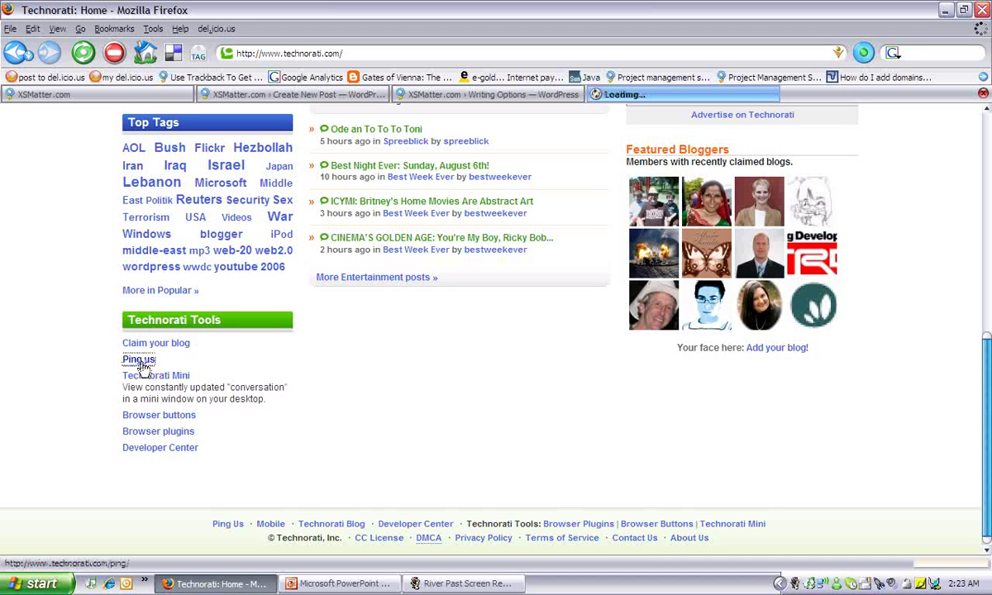
{"action": "left_click", "coordinate": [986, 327]}
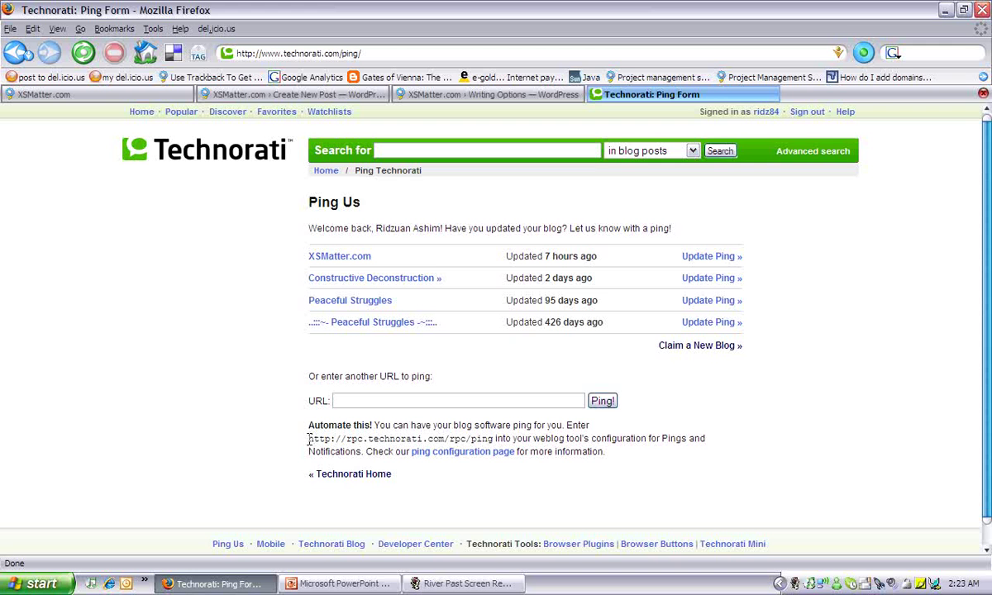
{"action": "left_click_drag", "start_coordinate": [312, 438], "coordinate": [483, 440]}
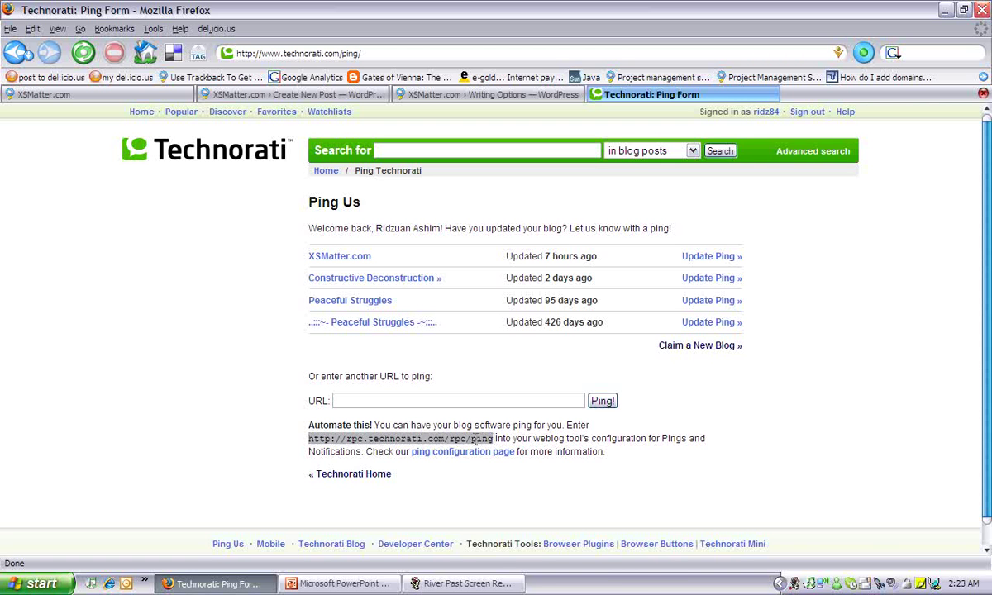
{"action": "right_click", "coordinate": [477, 442]}
{"action": "left_click", "coordinate": [426, 96]}
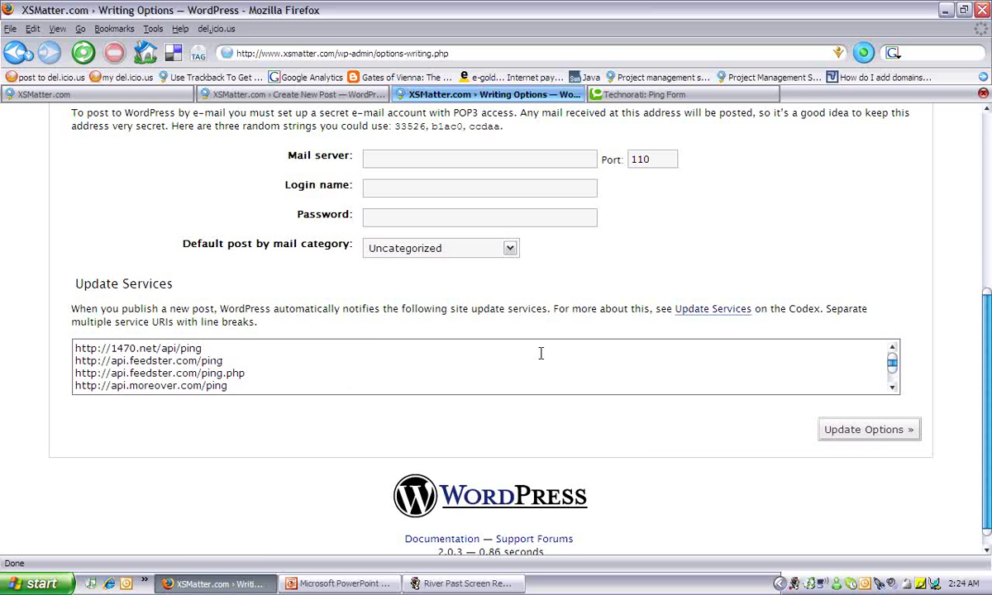
{"action": "left_click", "coordinate": [986, 244]}
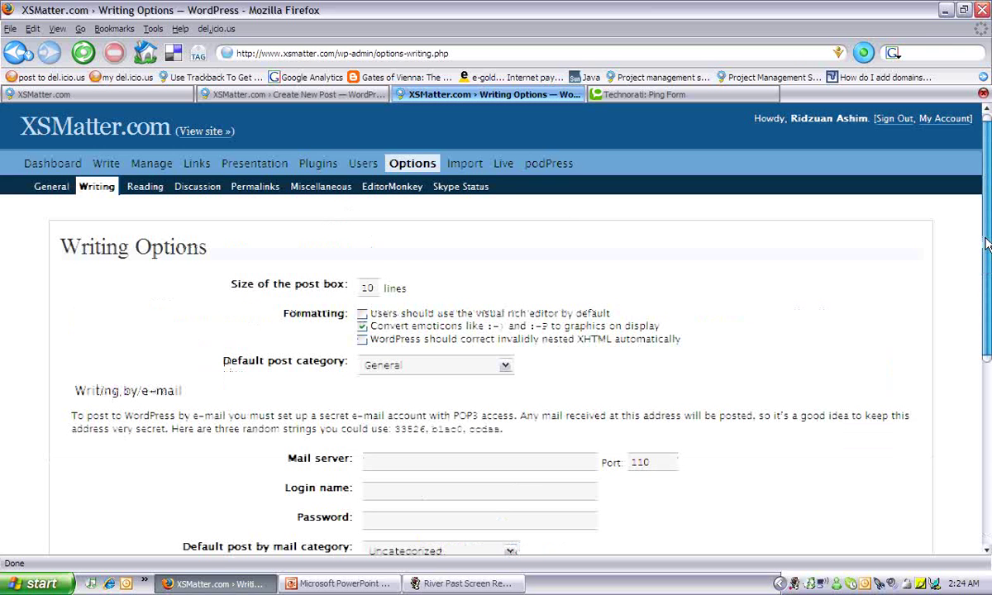